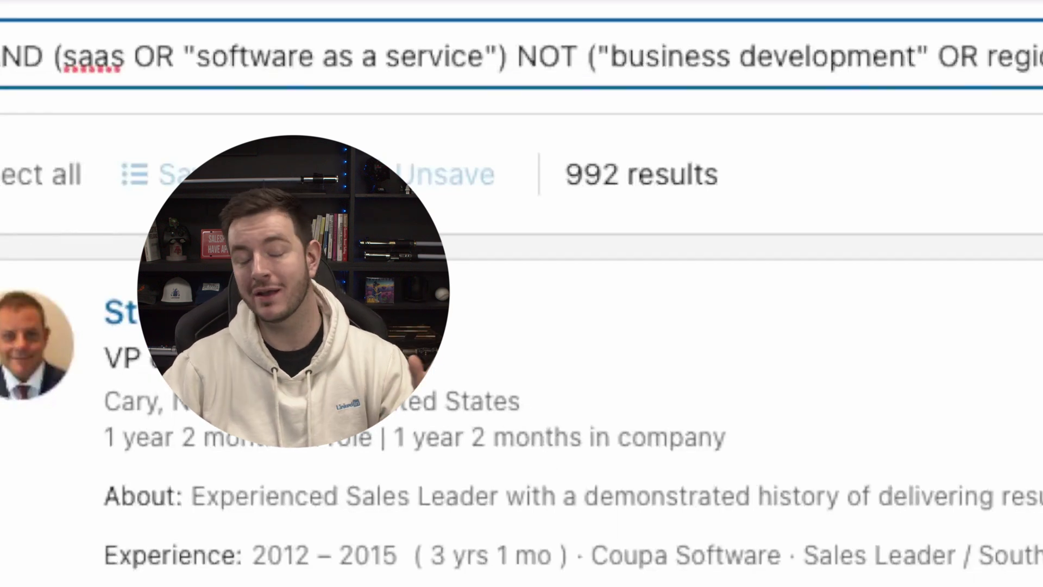
- Scroll down the lead results and filter panel to reach the Connections of filter
{"action": "scroll", "coordinate": [144, 385], "scroll_direction": "down", "scroll_amount": 3}
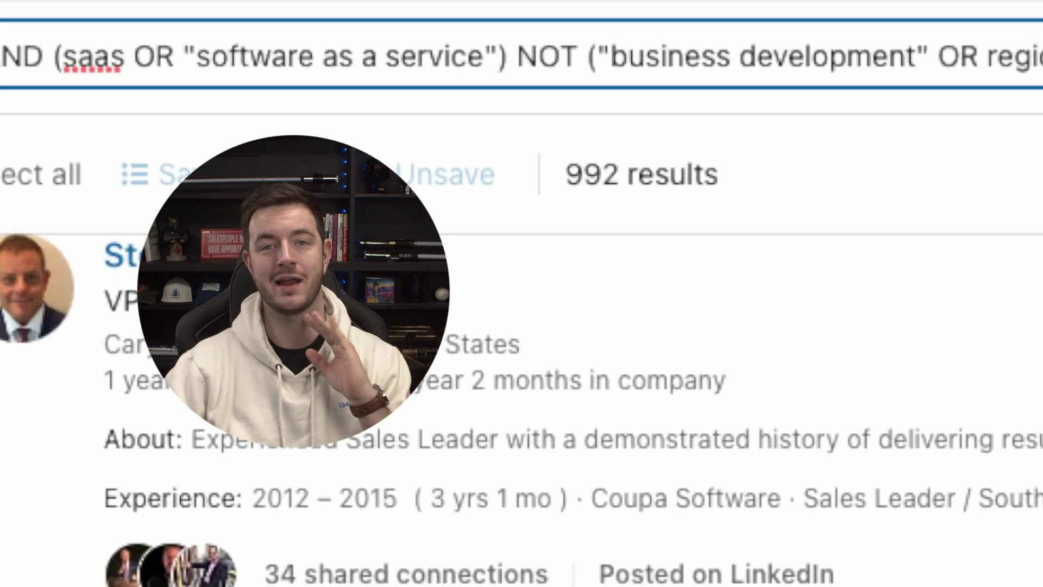
{"action": "scroll", "coordinate": [525, 54], "scroll_direction": "down", "scroll_amount": 5}
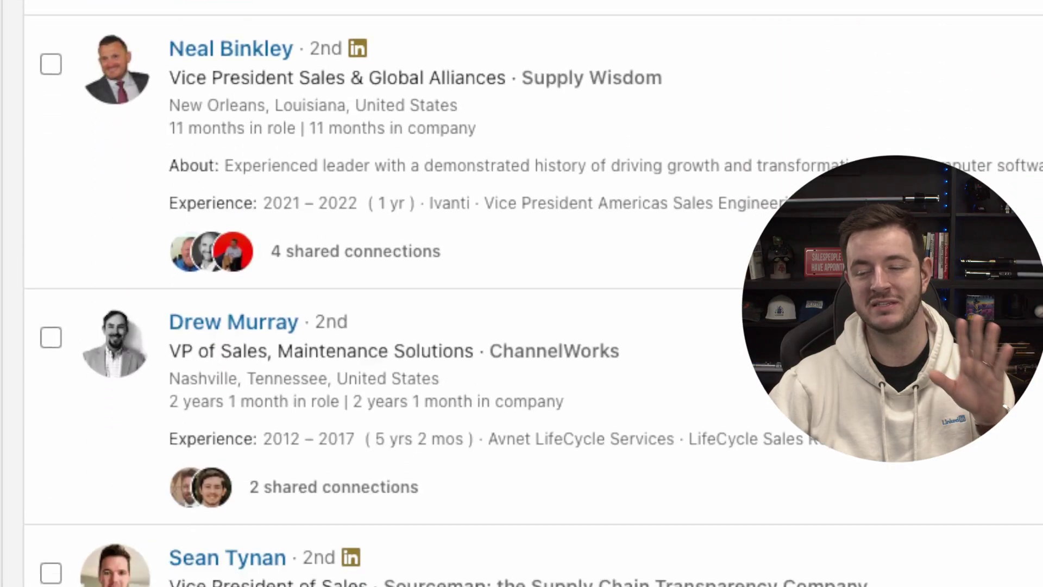
{"action": "scroll", "coordinate": [380, 293], "scroll_direction": "down", "scroll_amount": 3}
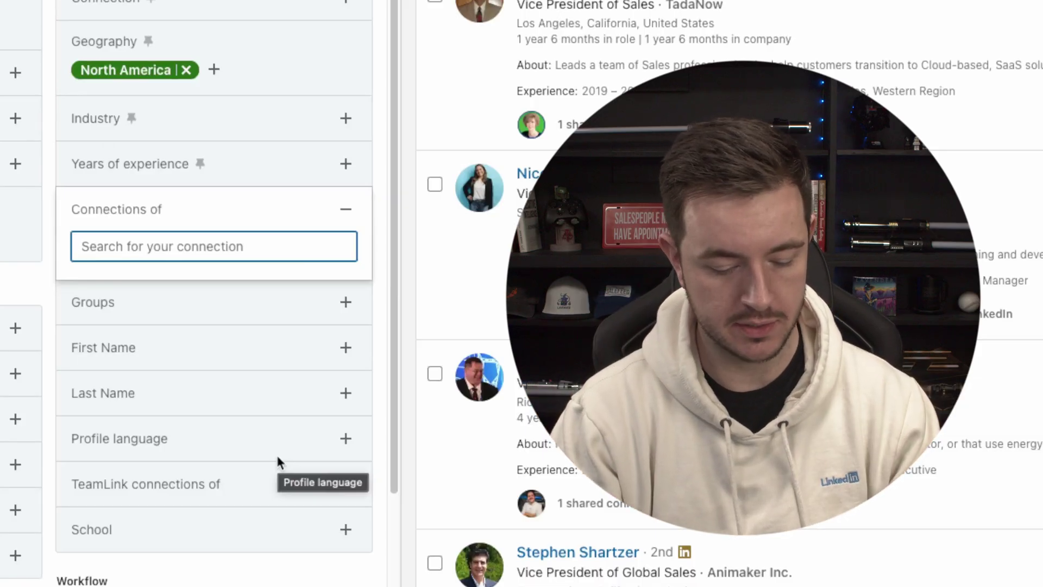
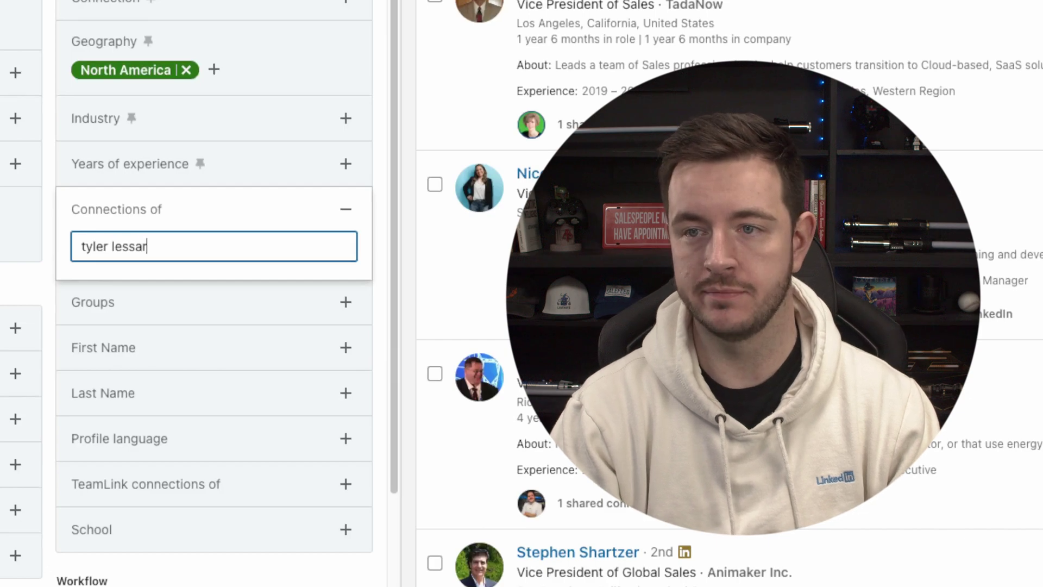
- Add a colleague, searched by full name, to the Connections of filter
{"action": "left_click", "coordinate": [285, 271]}
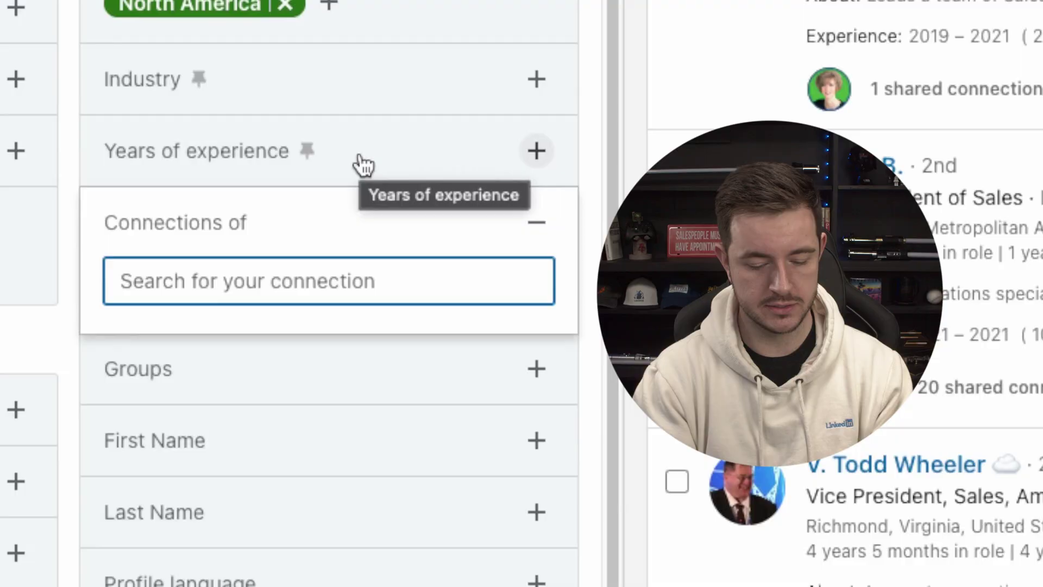
- Add a second colleague, found by first name, to the Connections of filter
{"action": "type", "text": "k"}
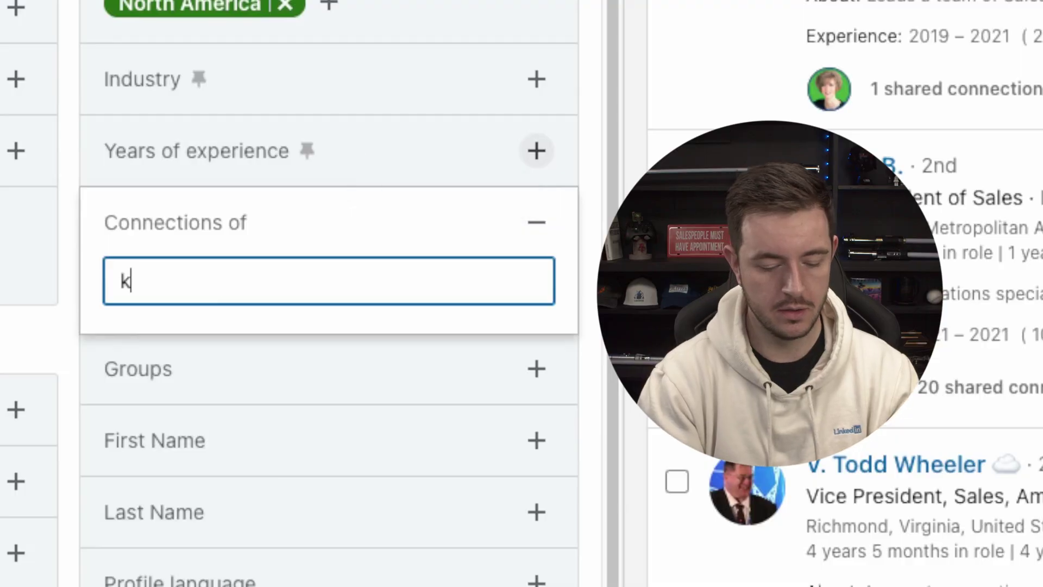
{"action": "type", "text": "elsey"}
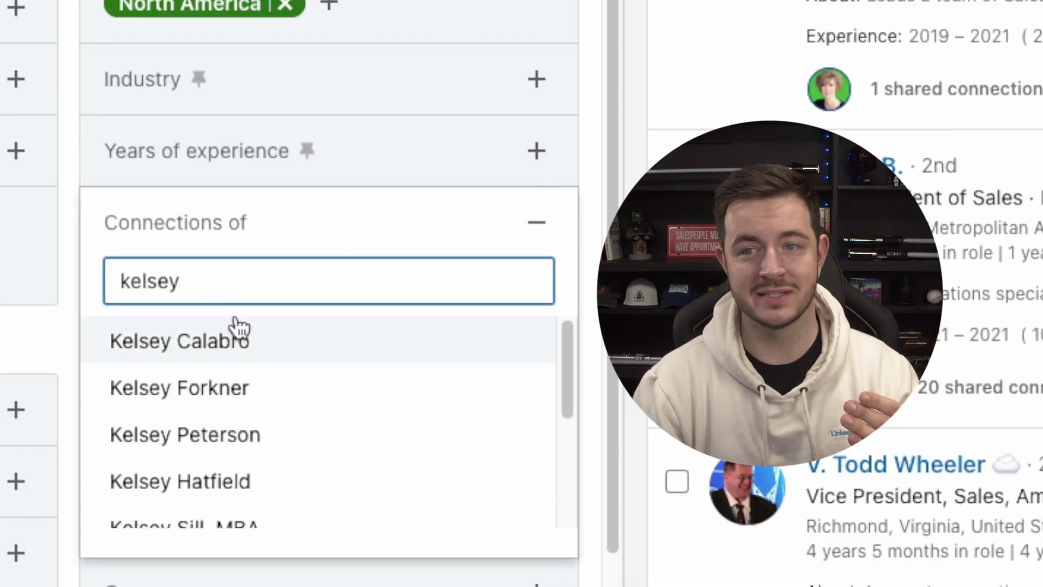
{"action": "left_click", "coordinate": [239, 327]}
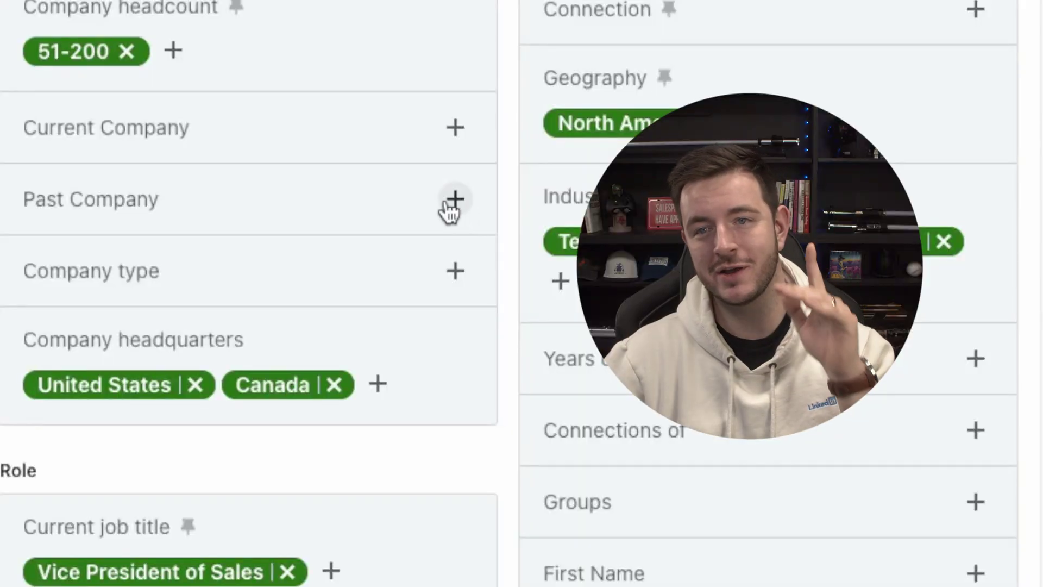
- Include LinkedIn as a past company, narrowing the results to 7 leads
{"action": "left_click", "coordinate": [453, 201]}
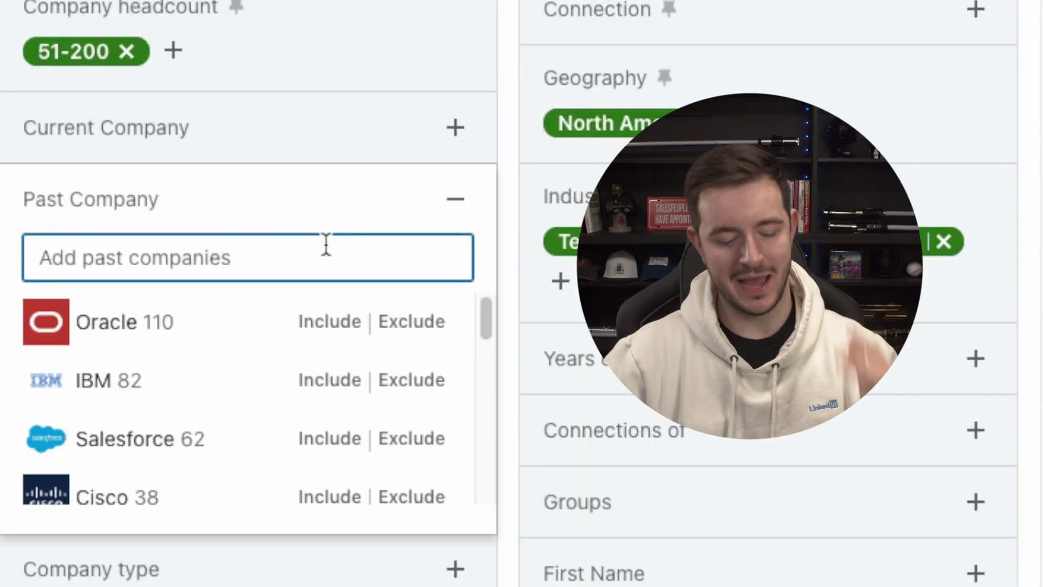
{"action": "type", "text": "linkedin"}
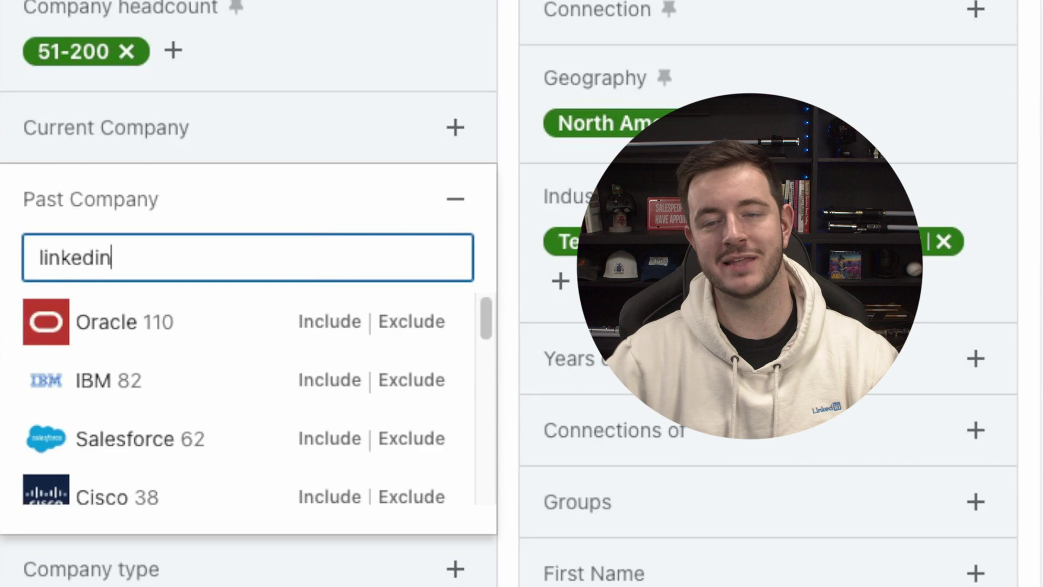
{"action": "left_click", "coordinate": [326, 326]}
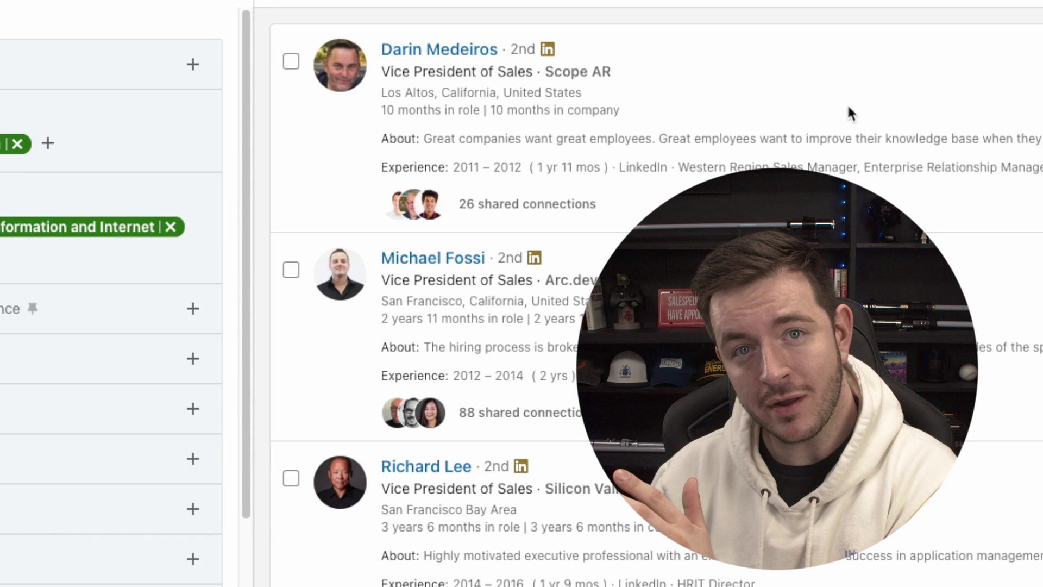
{"action": "scroll", "coordinate": [848, 105], "scroll_direction": "down", "scroll_amount": 1}
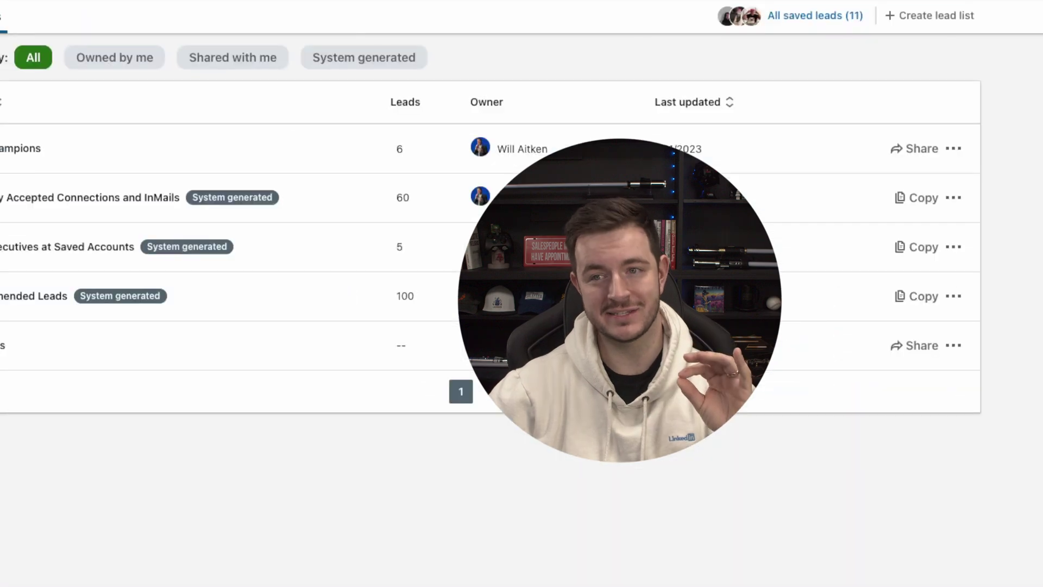
{"action": "mouse_move", "coordinate": [35, 149]}
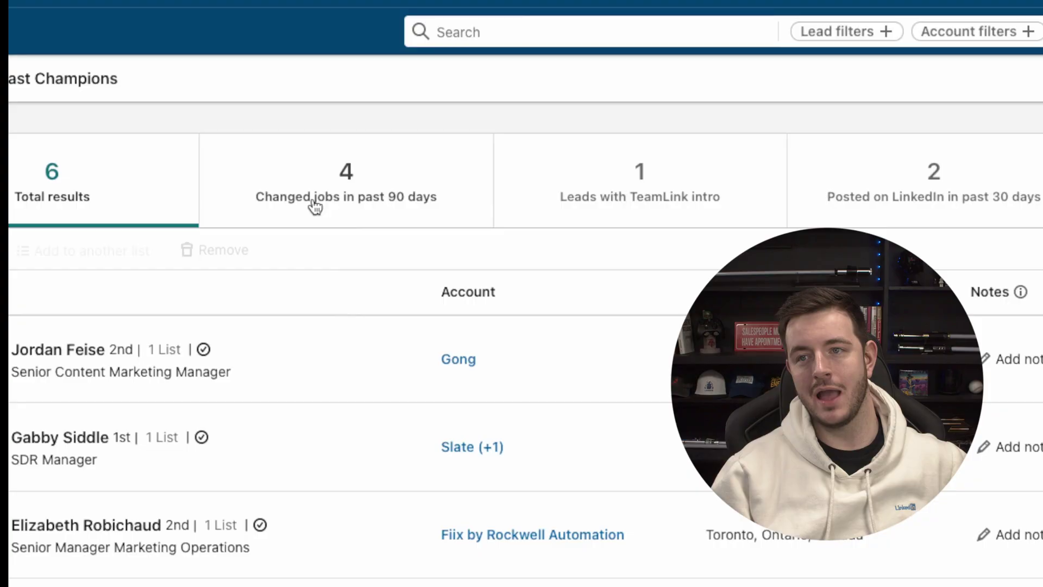
- Show only Past Champions leads who changed jobs in the past 90 days
{"action": "left_click", "coordinate": [358, 212]}
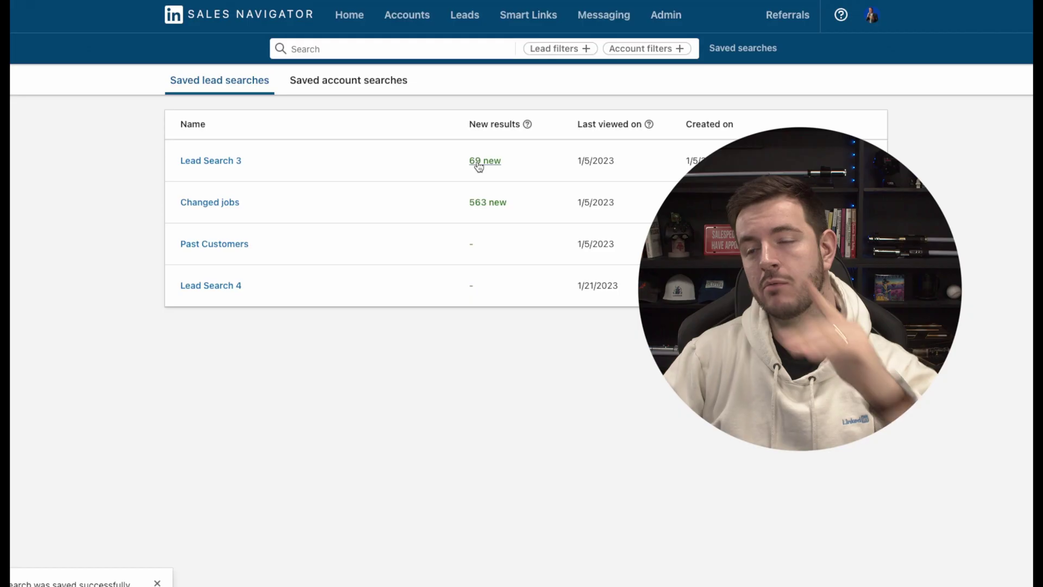
- Open the saved search's 69 new results and scroll through them
{"action": "left_click", "coordinate": [410, 245]}
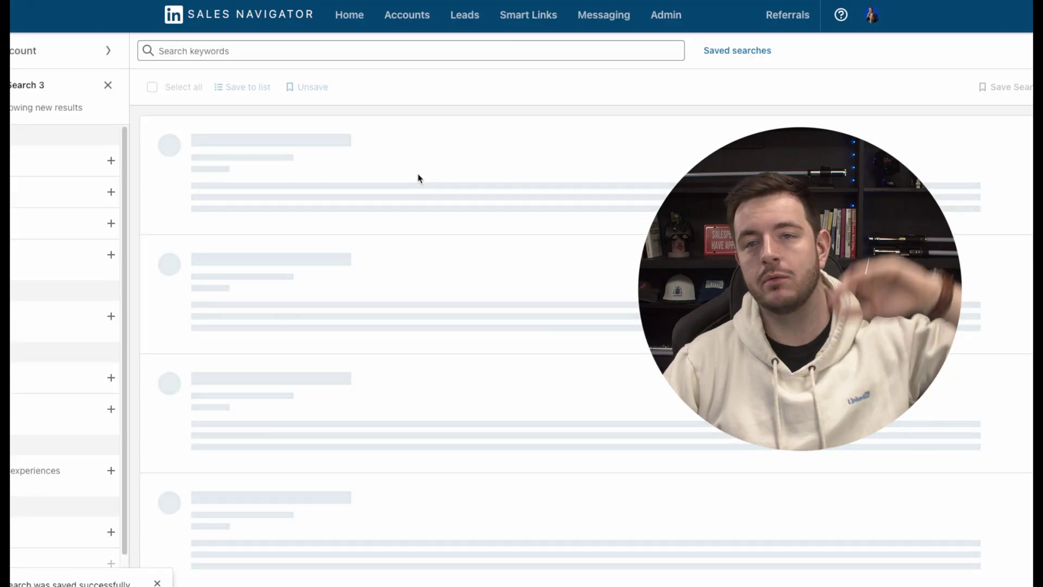
{"action": "scroll", "coordinate": [410, 188], "scroll_direction": "down", "scroll_amount": 5}
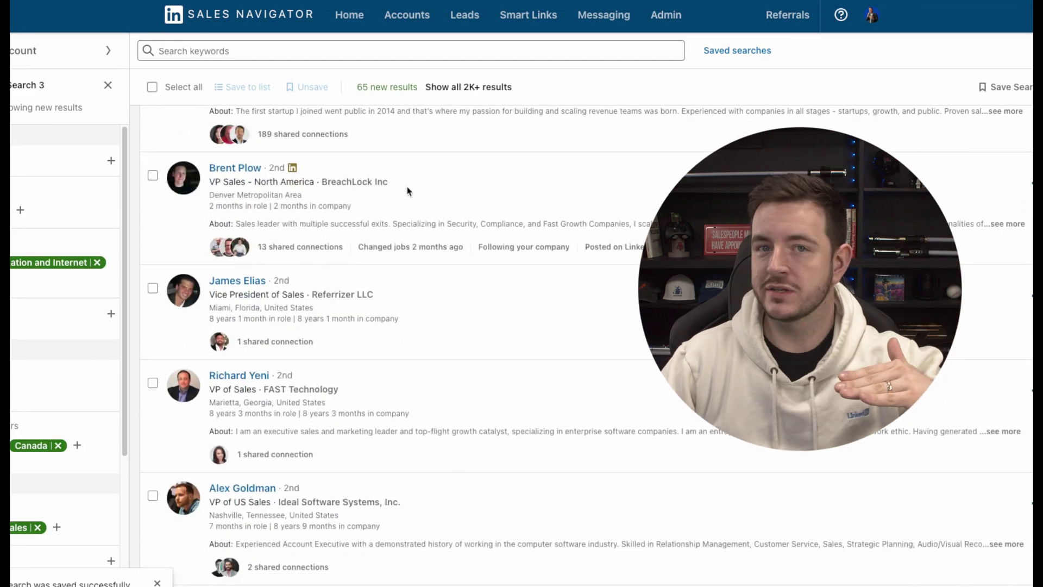
{"action": "scroll", "coordinate": [412, 336], "scroll_direction": "down", "scroll_amount": 4}
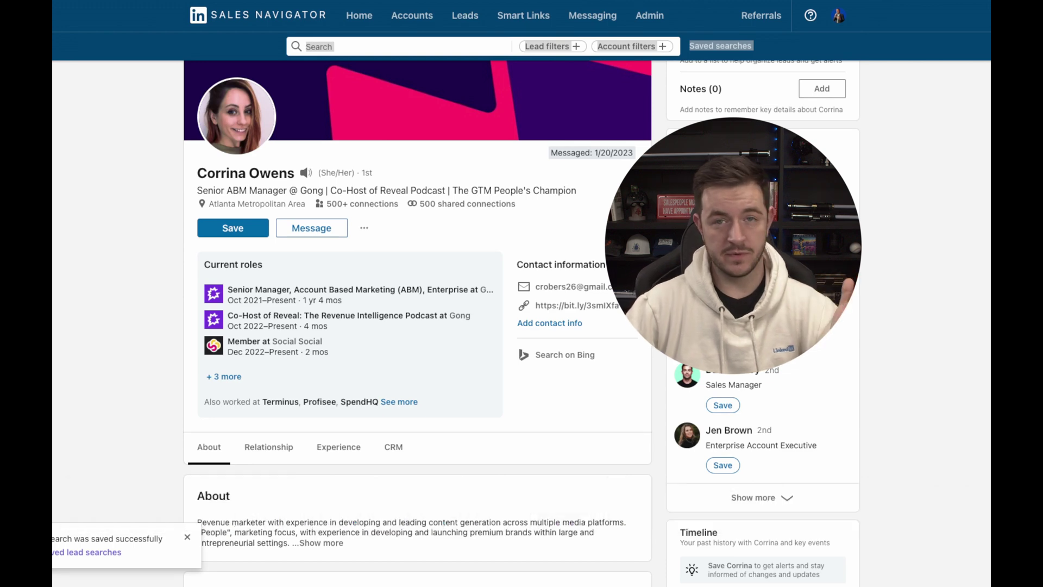
- Scroll the lead's profile down to Get introduced, showing 538 introduction paths
{"action": "scroll", "coordinate": [457, 204], "scroll_direction": "down", "scroll_amount": 7}
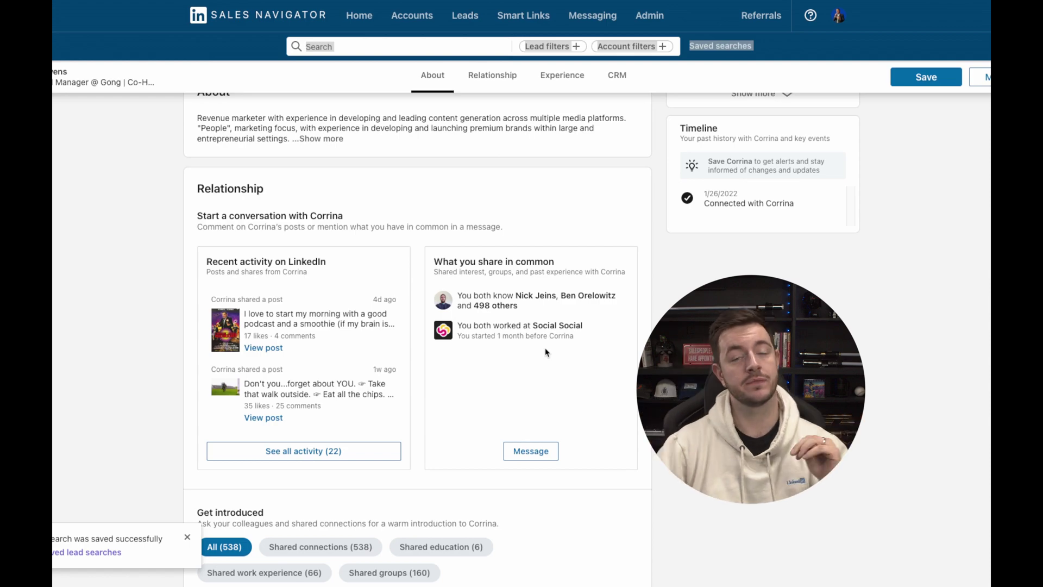
{"action": "scroll", "coordinate": [506, 342], "scroll_direction": "down", "scroll_amount": 5}
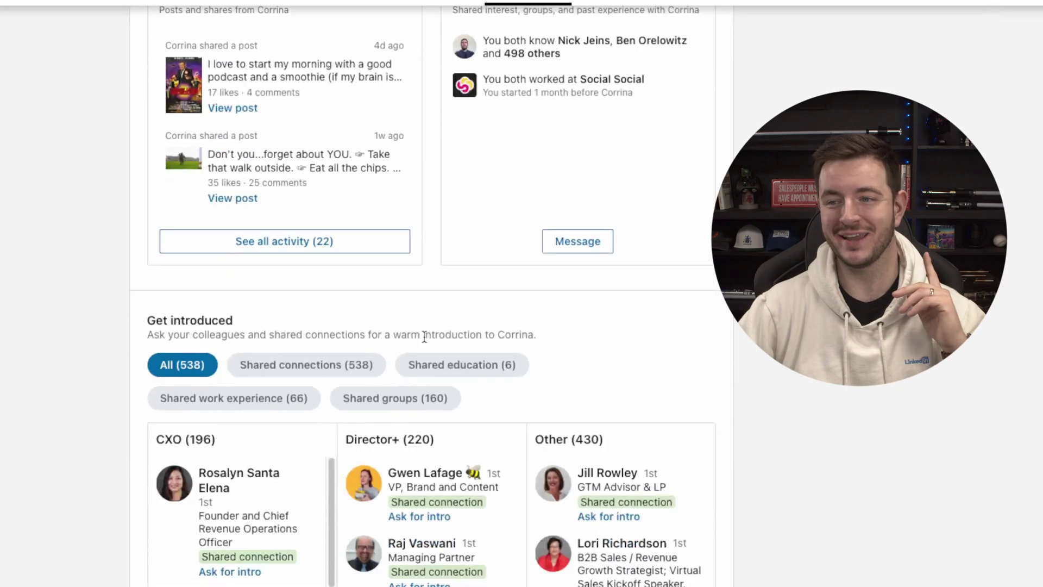
{"action": "scroll", "coordinate": [547, 330], "scroll_direction": "down", "scroll_amount": 3}
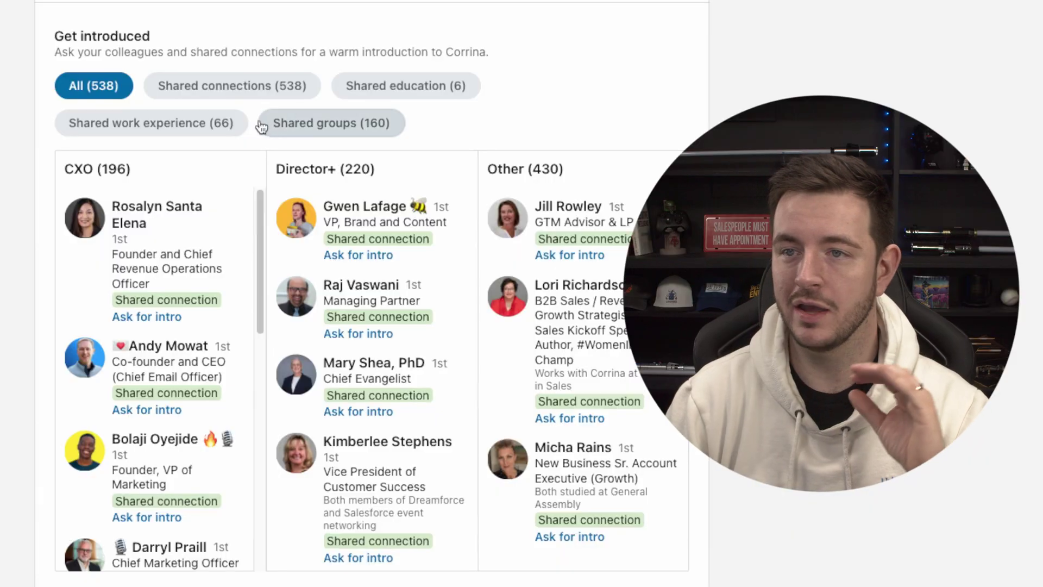
- Filter introducers to 'Shared work experience (66)' and scroll the list
{"action": "left_click", "coordinate": [231, 124]}
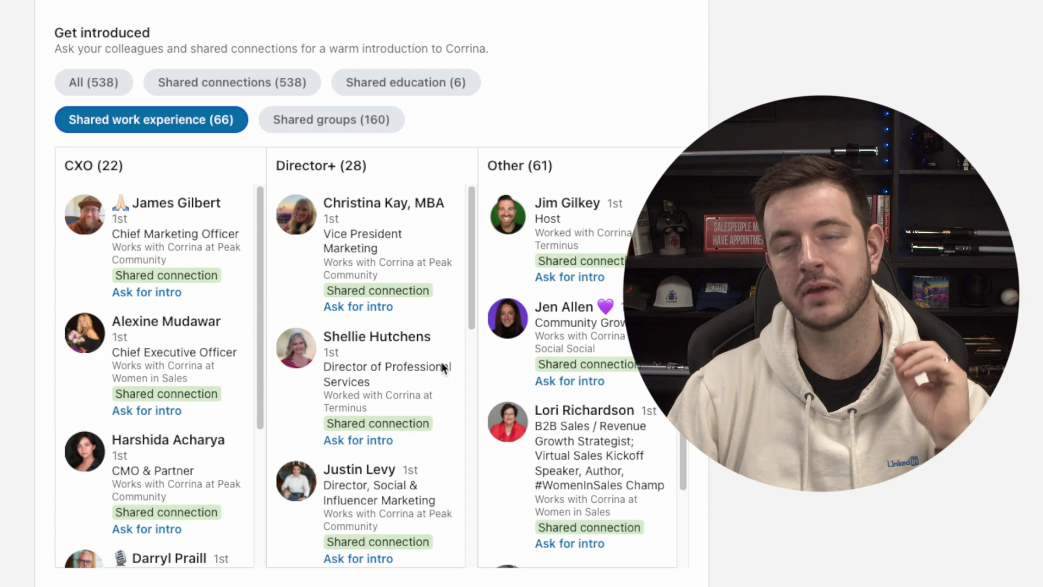
{"action": "scroll", "coordinate": [153, 309], "scroll_direction": "down", "scroll_amount": 1}
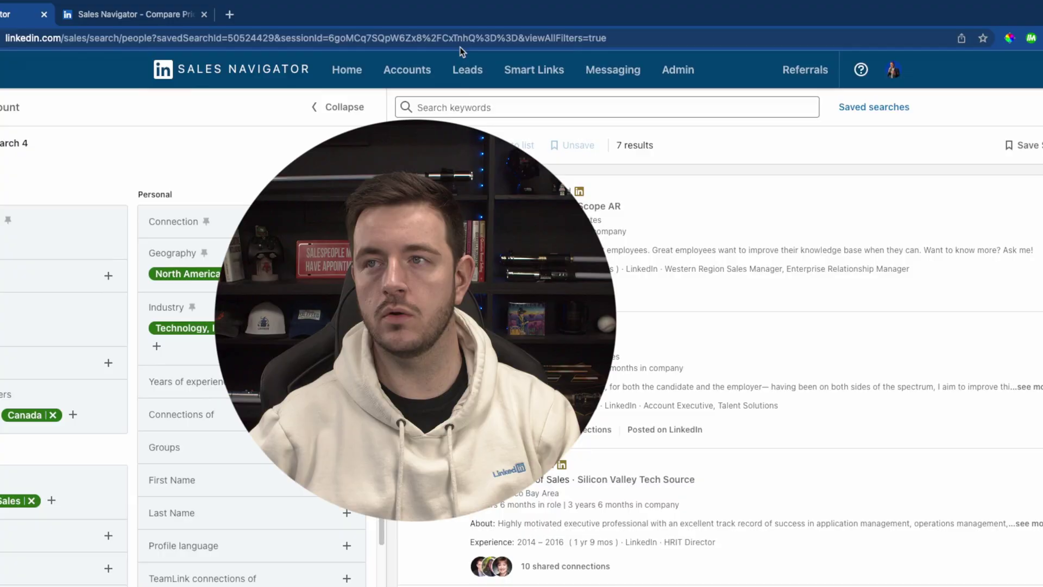
- Copy the saved lead search's URL and load it in a new browser tab
{"action": "left_click", "coordinate": [460, 38]}
{"action": "key", "text": "super+c"}
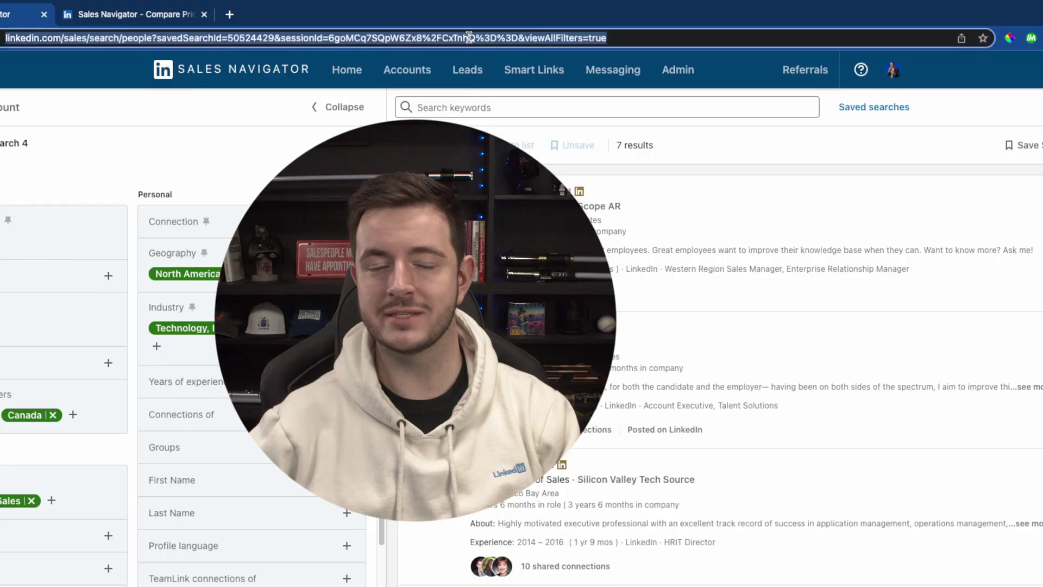
{"action": "right_click", "coordinate": [592, 42]}
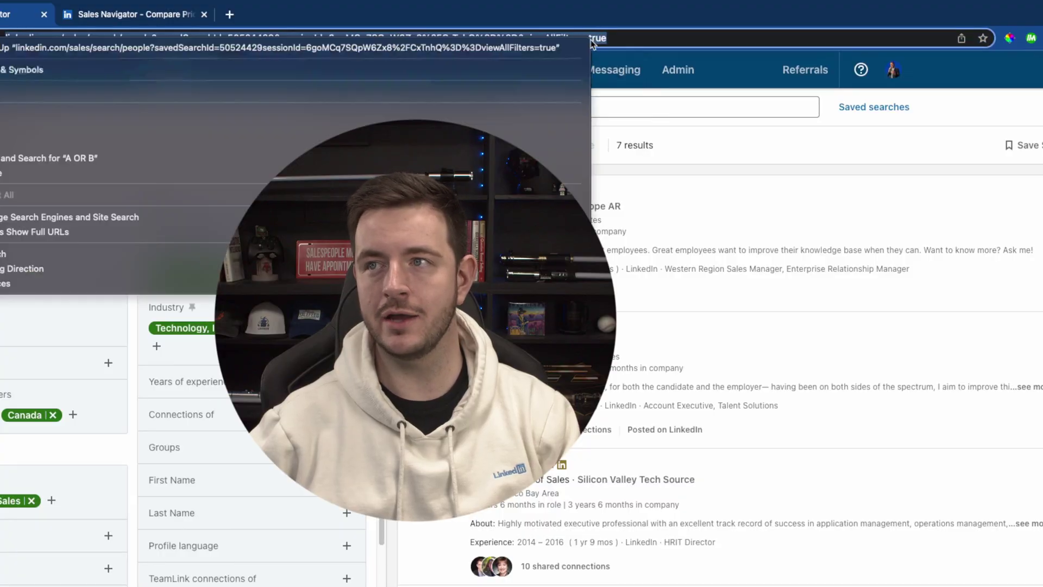
{"action": "left_click", "coordinate": [413, 131]}
{"action": "left_click", "coordinate": [229, 14]}
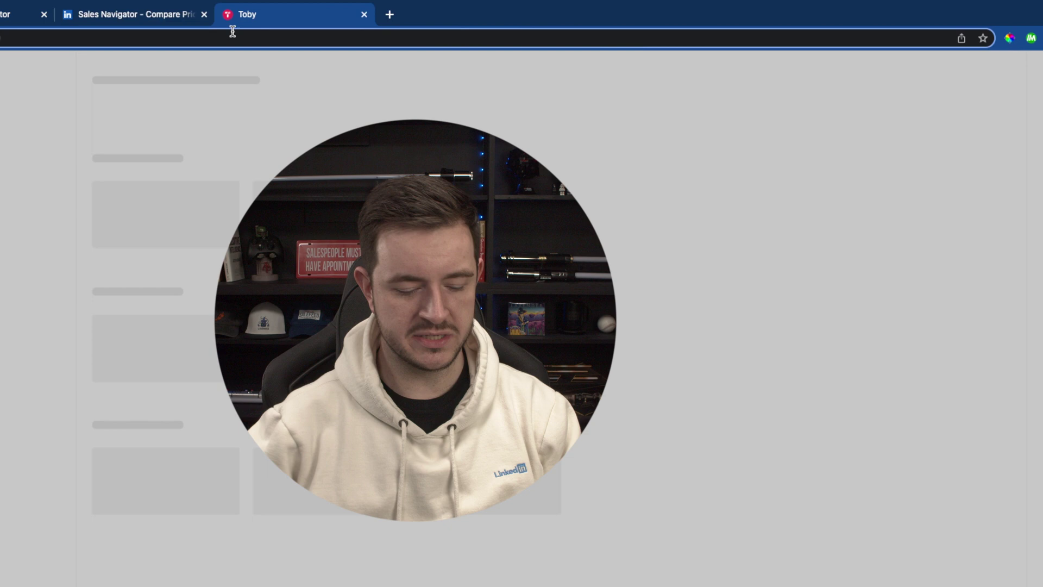
{"action": "key", "text": "super+v"}
{"action": "key", "text": "Return"}
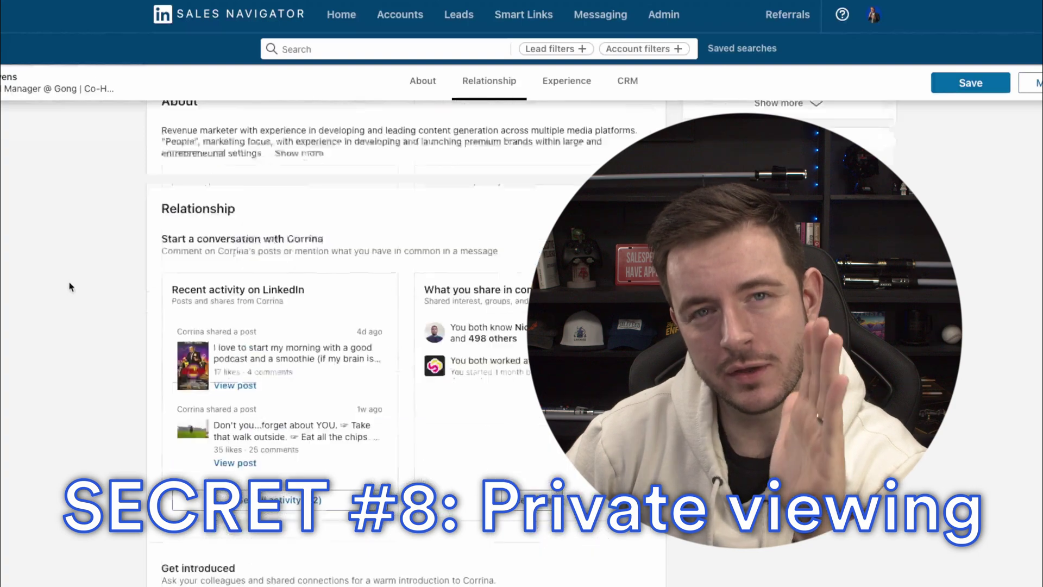
{"action": "scroll", "coordinate": [69, 286], "scroll_direction": "up", "scroll_amount": 9}
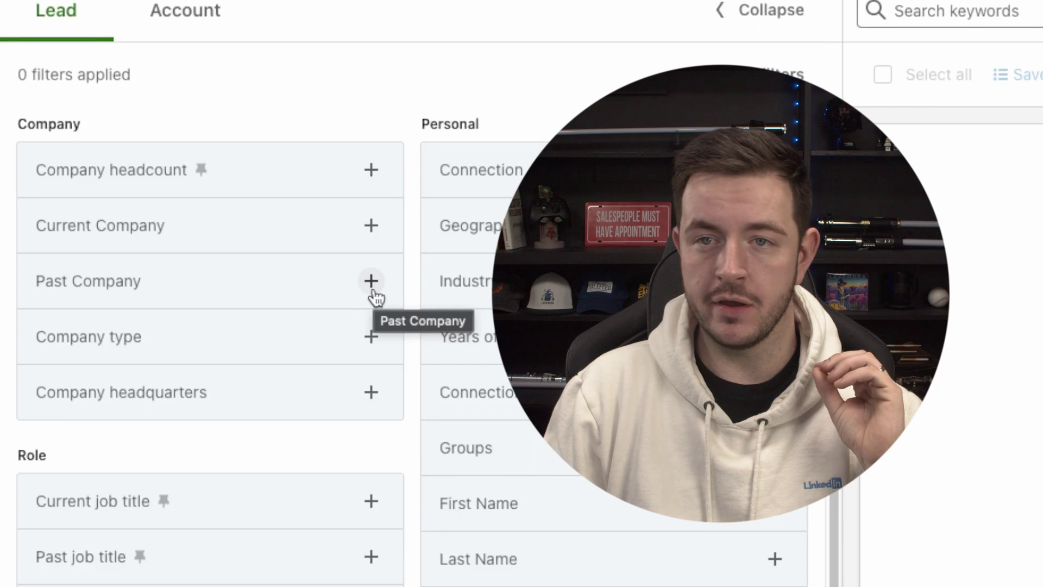
- Include Salesforce as a past company in the lead search
{"action": "left_click", "coordinate": [373, 291]}
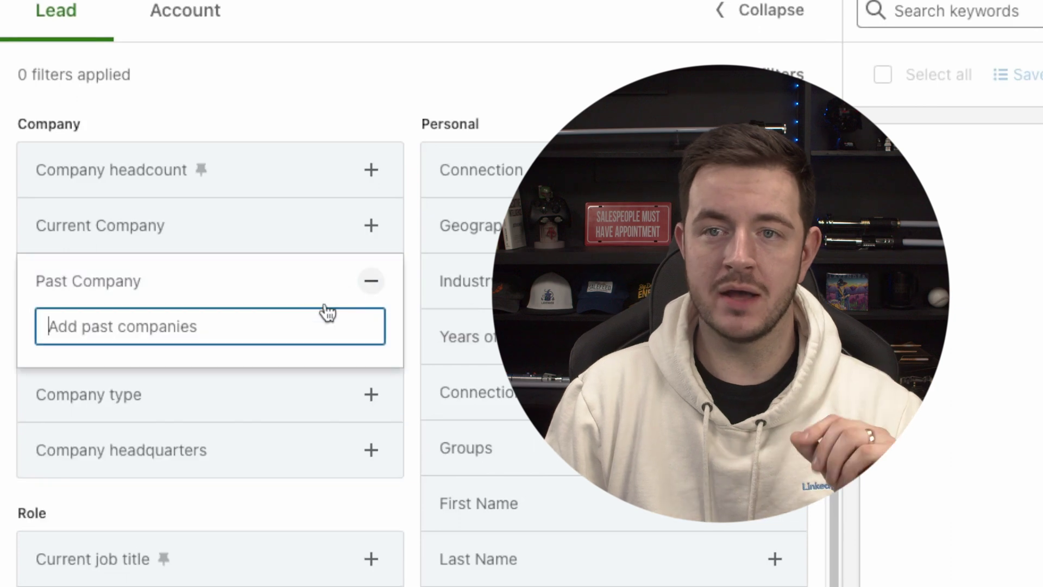
{"action": "type", "text": "salesforce"}
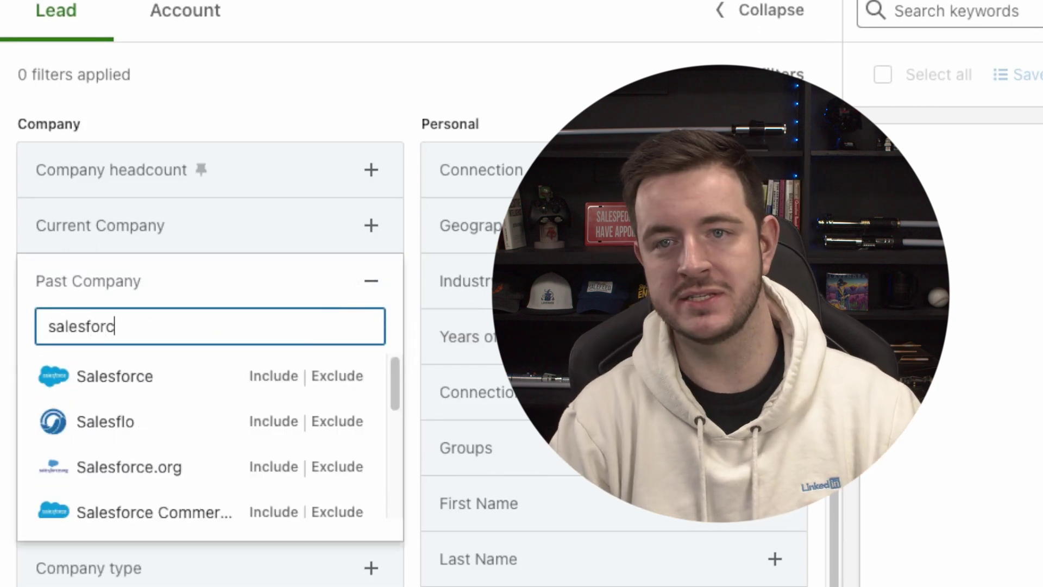
{"action": "left_click", "coordinate": [271, 375]}
- Include HubSpot as a current company in the lead search
{"action": "left_click", "coordinate": [371, 225]}
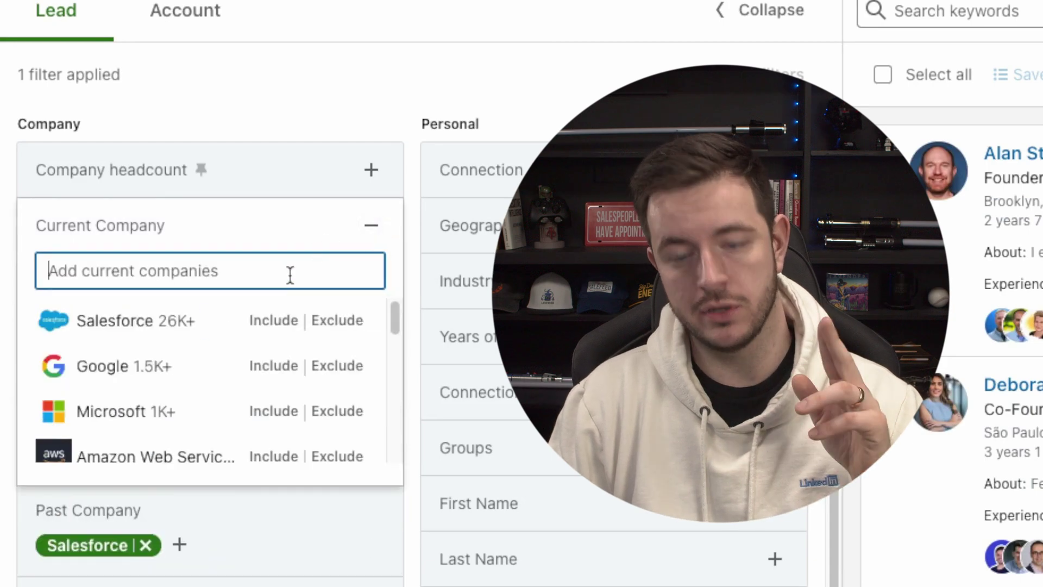
{"action": "type", "text": "hubspot"}
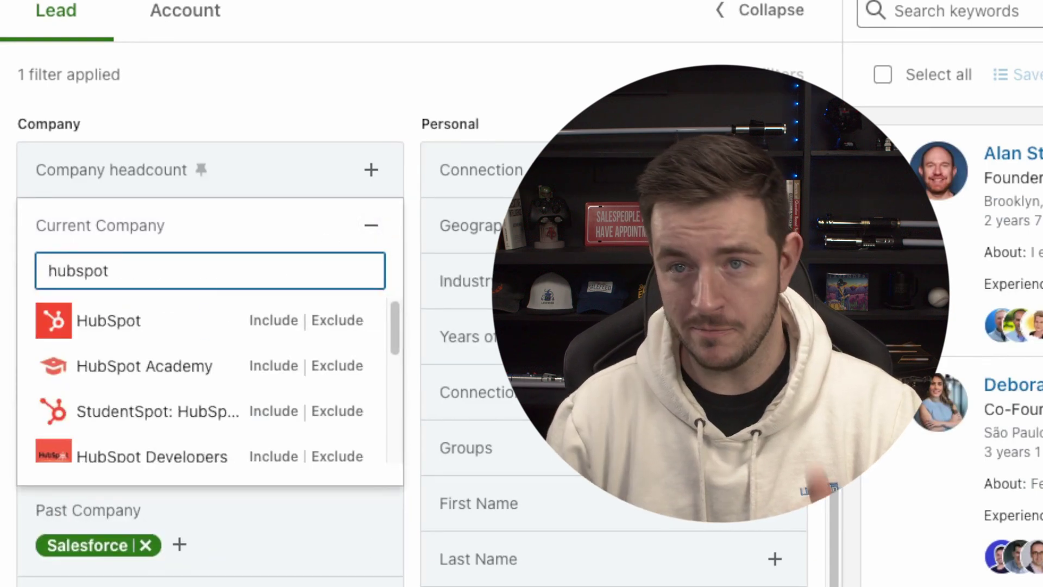
{"action": "left_click", "coordinate": [273, 320]}
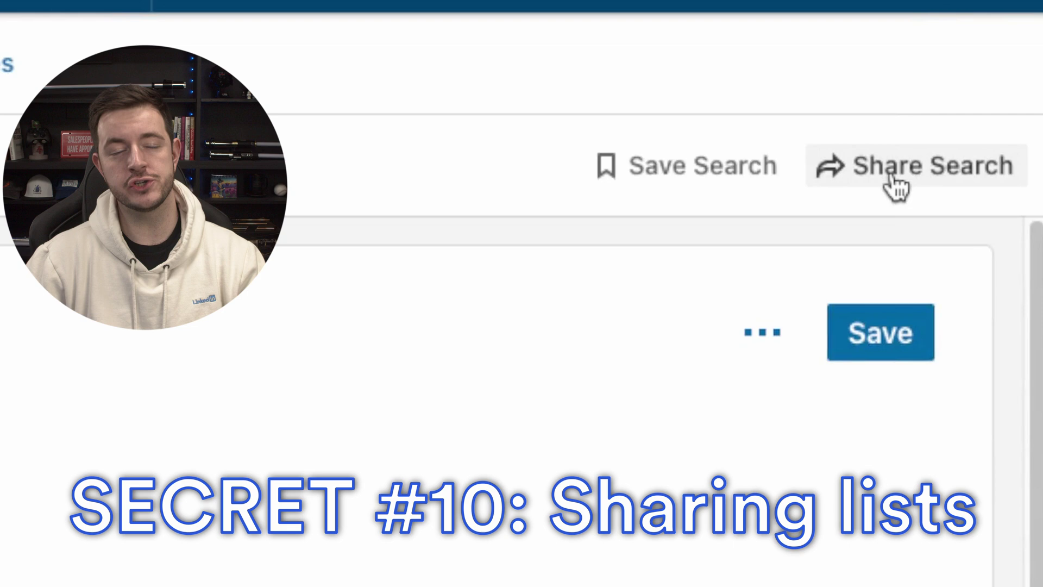
- Go to the saved lead lists and open sharing for the first list
{"action": "left_click", "coordinate": [470, 60]}
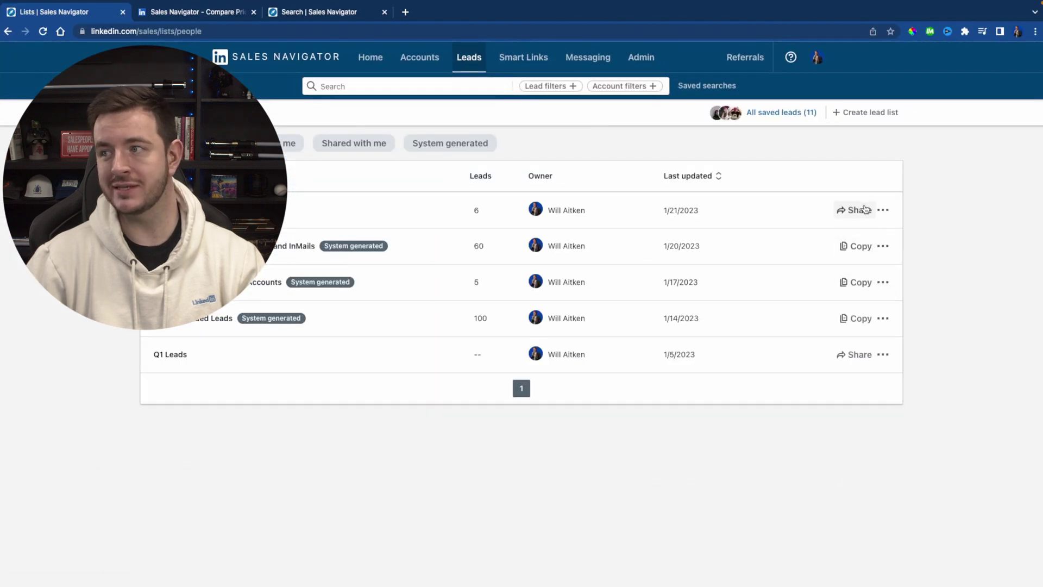
{"action": "left_click", "coordinate": [863, 209]}
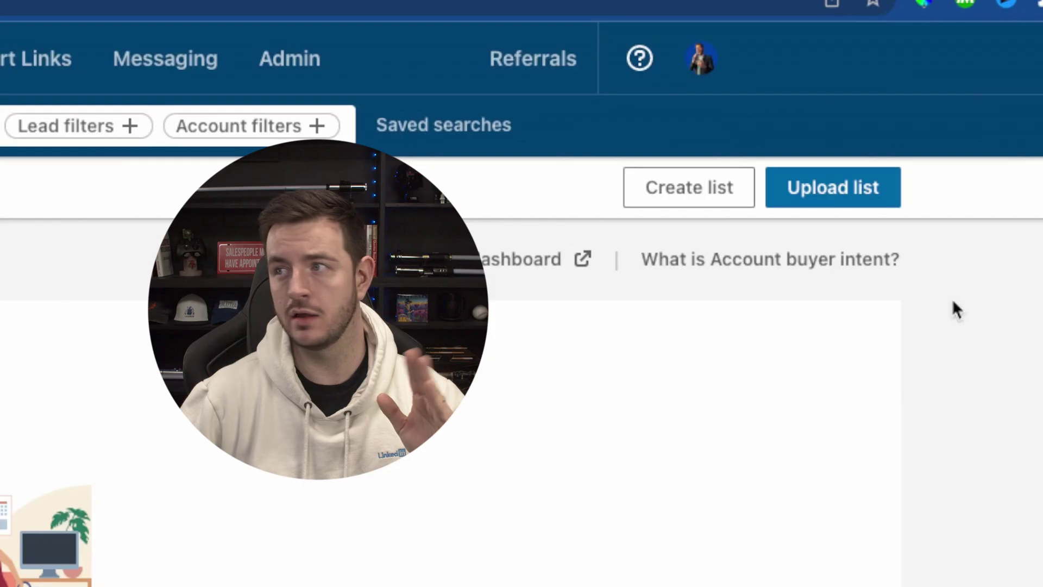
- Upload the target-companies CSV as account list 'Account List - Sheet1' with 9 companies
{"action": "left_click", "coordinate": [868, 195]}
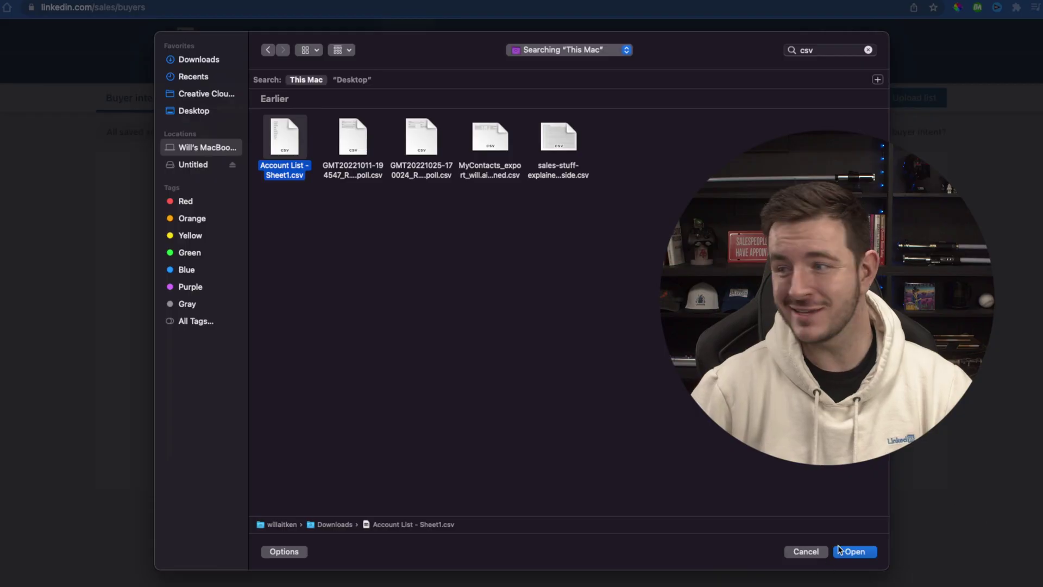
{"action": "left_click", "coordinate": [850, 551]}
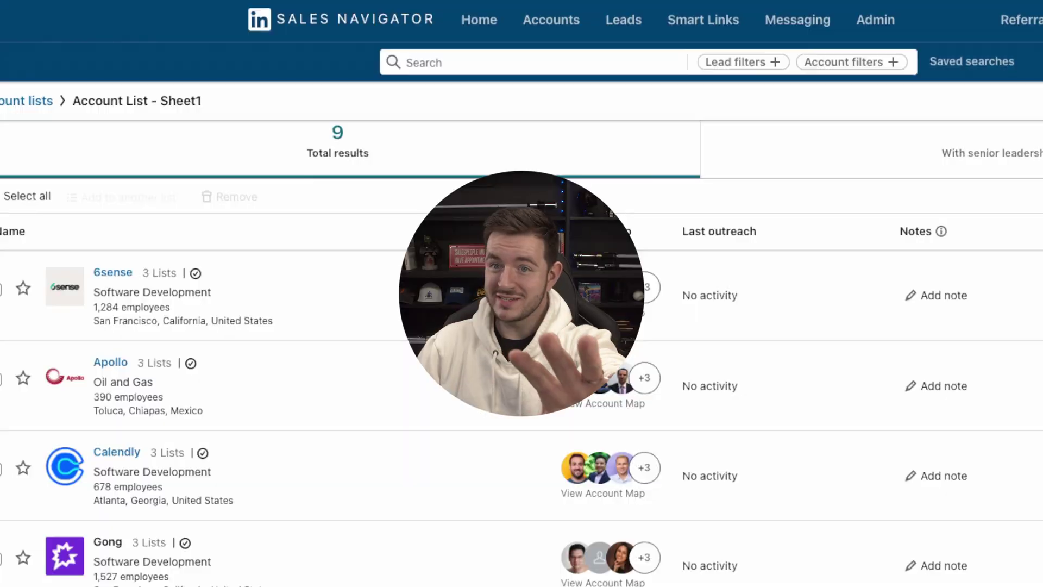
{"action": "scroll", "coordinate": [521, 347], "scroll_direction": "down", "scroll_amount": 5}
{"action": "scroll", "coordinate": [522, 348], "scroll_direction": "down", "scroll_amount": 3}
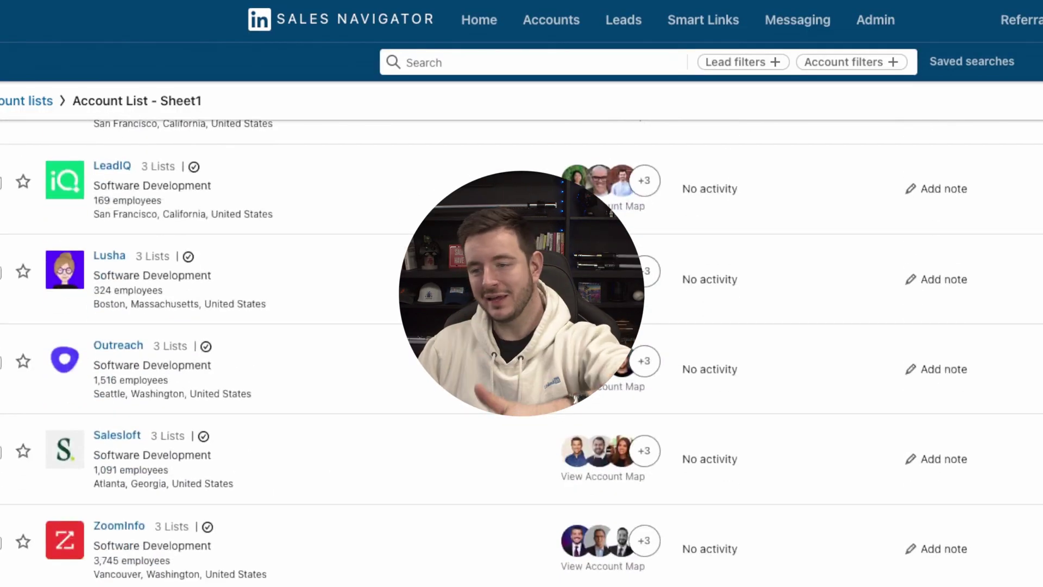
{"action": "scroll", "coordinate": [521, 347], "scroll_direction": "up", "scroll_amount": 8}
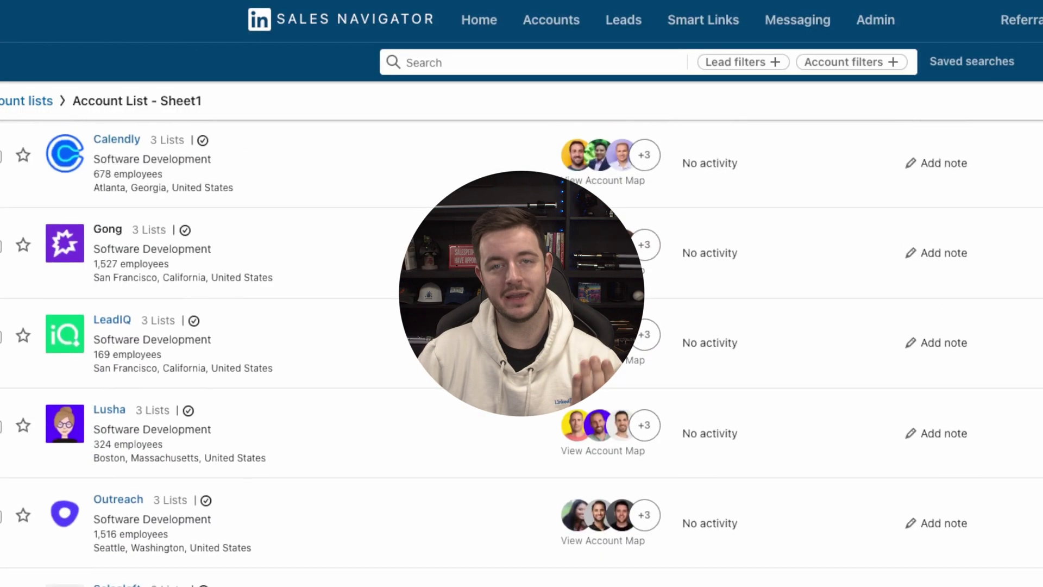
{"action": "scroll", "coordinate": [522, 347], "scroll_direction": "up", "scroll_amount": 2}
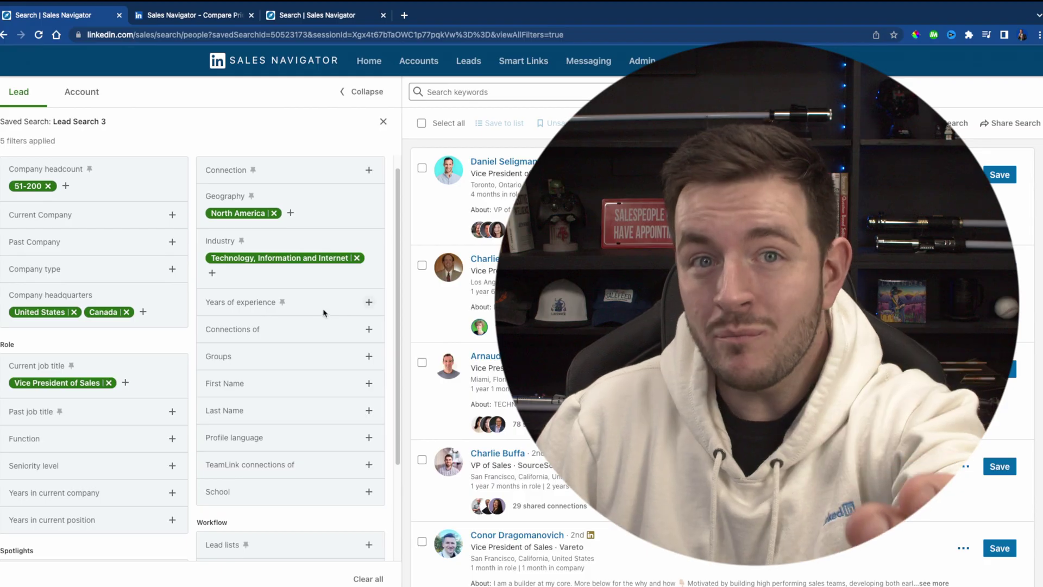
{"action": "scroll", "coordinate": [325, 326], "scroll_direction": "down", "scroll_amount": 3}
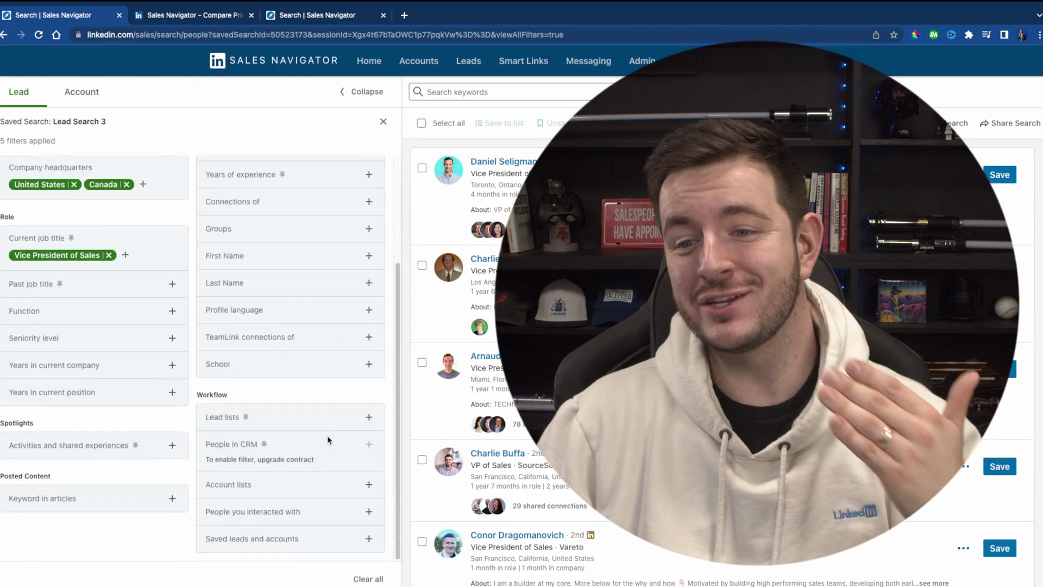
- Add 'Account List - Sheet1' as an included Account lists filter on Lead Search 3
{"action": "left_click", "coordinate": [368, 485]}
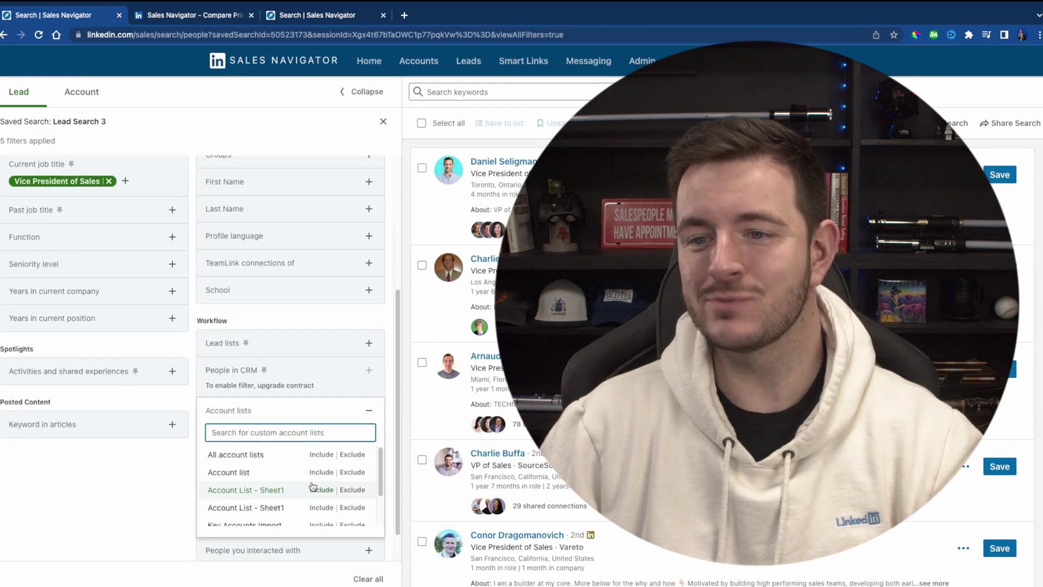
{"action": "left_click", "coordinate": [328, 491]}
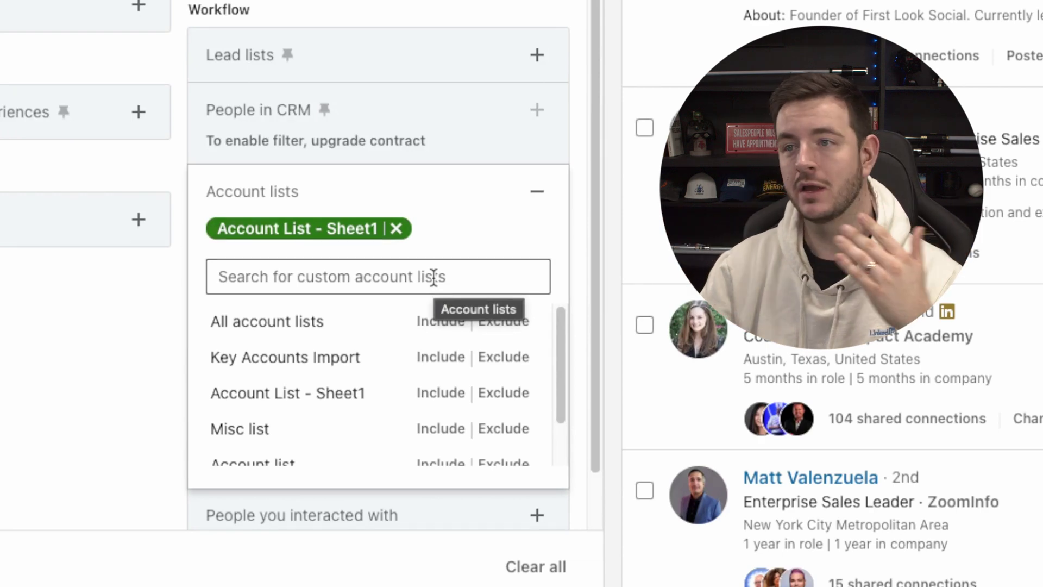
{"action": "scroll", "coordinate": [898, 30], "scroll_direction": "down", "scroll_amount": 1}
{"action": "scroll", "coordinate": [833, 293], "scroll_direction": "up", "scroll_amount": 1}
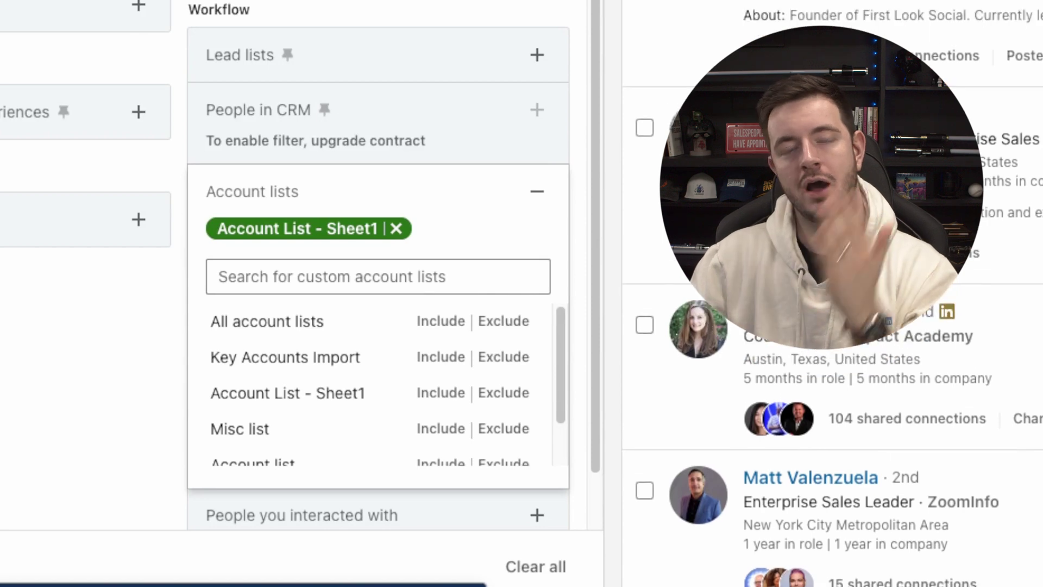
{"action": "scroll", "coordinate": [374, 30], "scroll_direction": "up", "scroll_amount": 4}
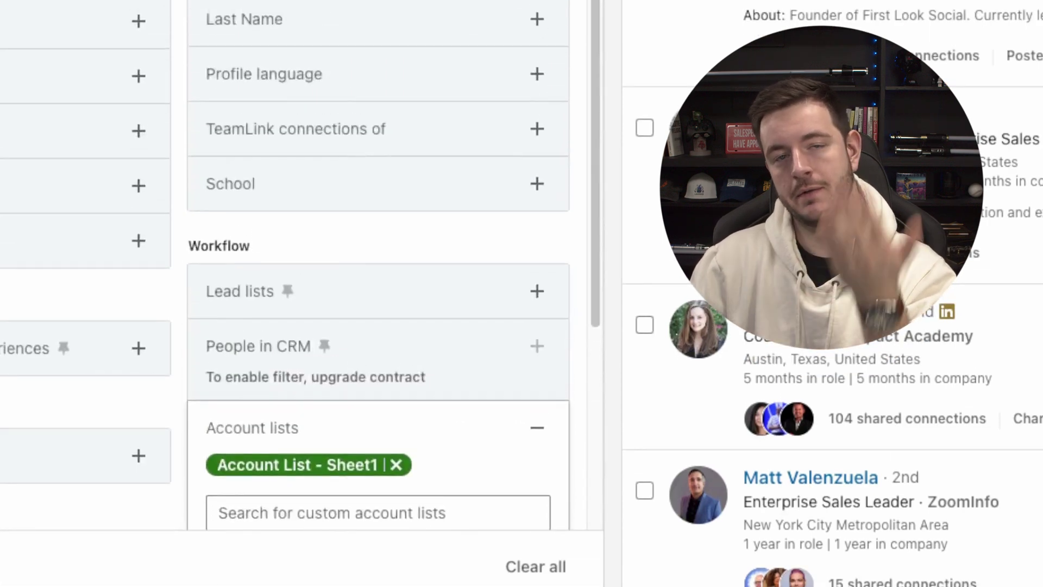